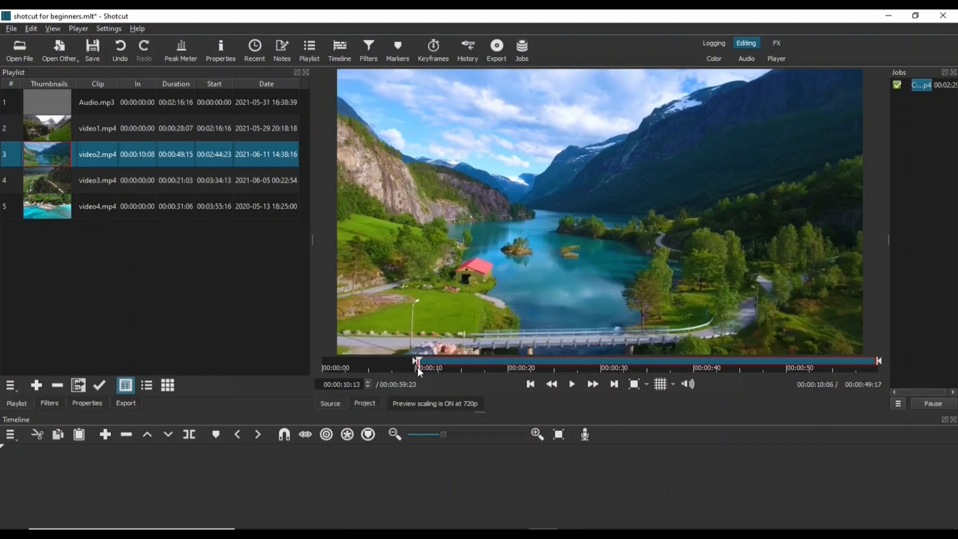
- Trim video2.mp4 in the source preview to start at 00:00:10:03 and last 20 seconds
left_click_drag(418, 370, 417, 370)
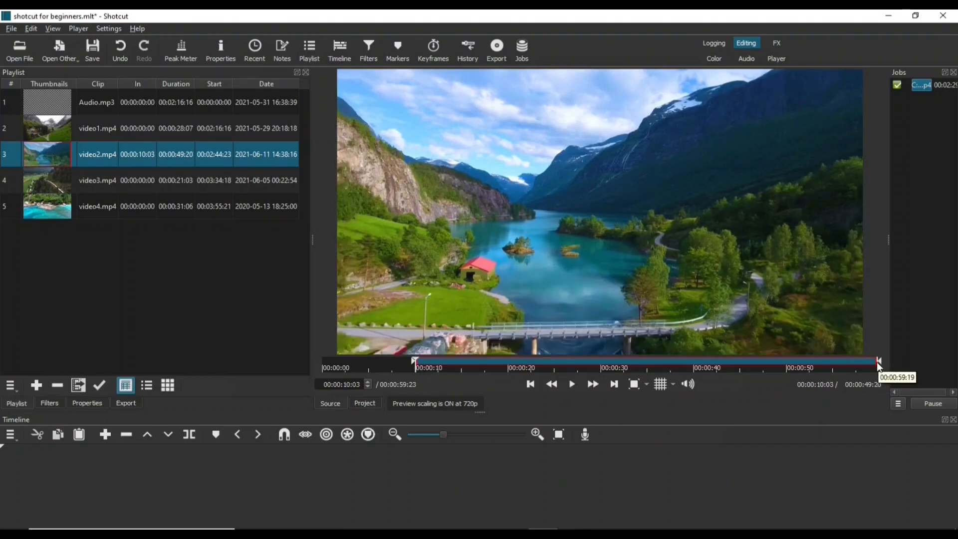
left_click_drag(879, 364, 603, 363)
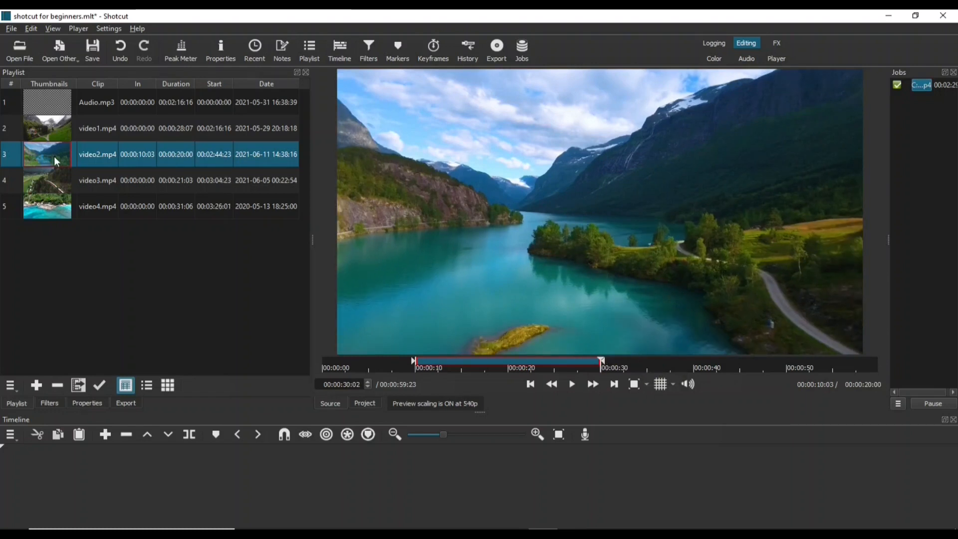
- Append the trimmed video2.mp4 clip to the timeline's V1 track
left_click_drag(55, 160, 93, 471)
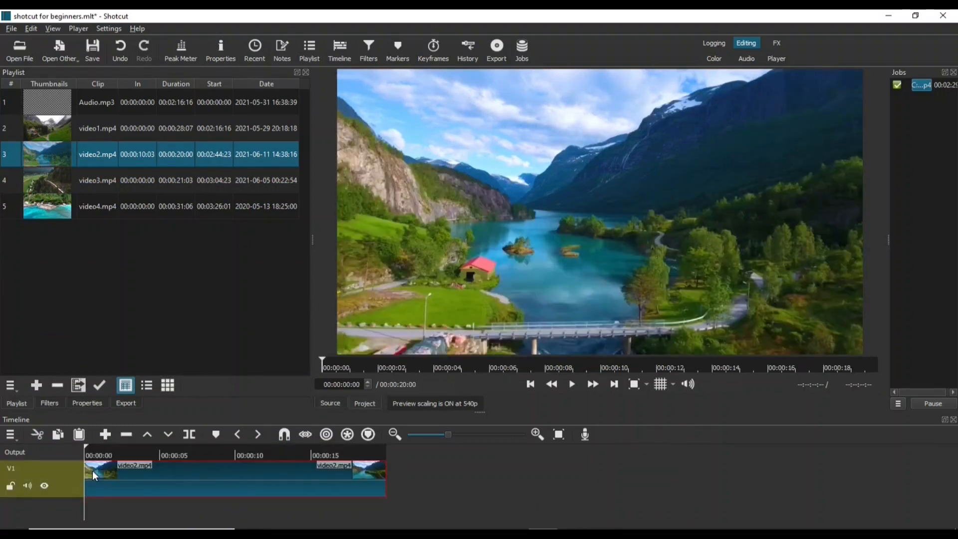
left_click(120, 48)
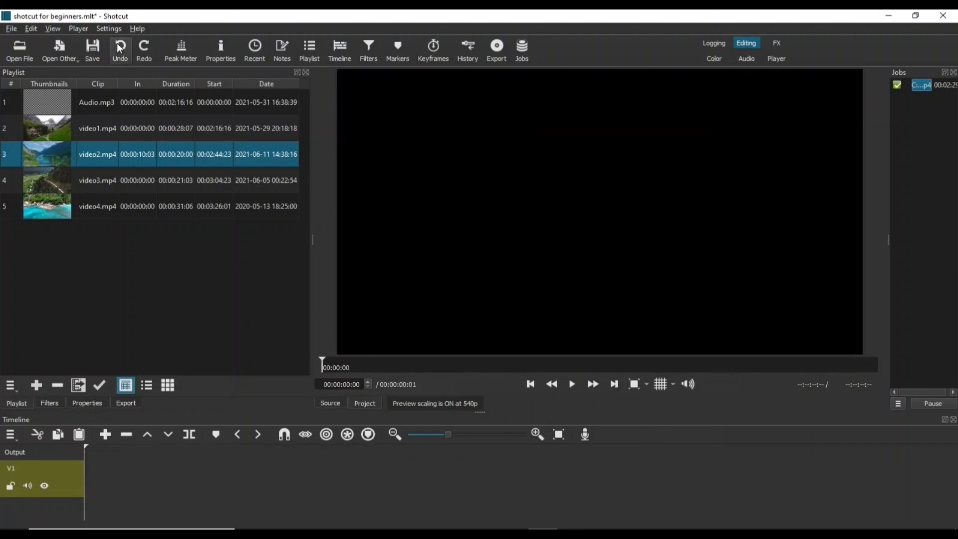
left_click(105, 436)
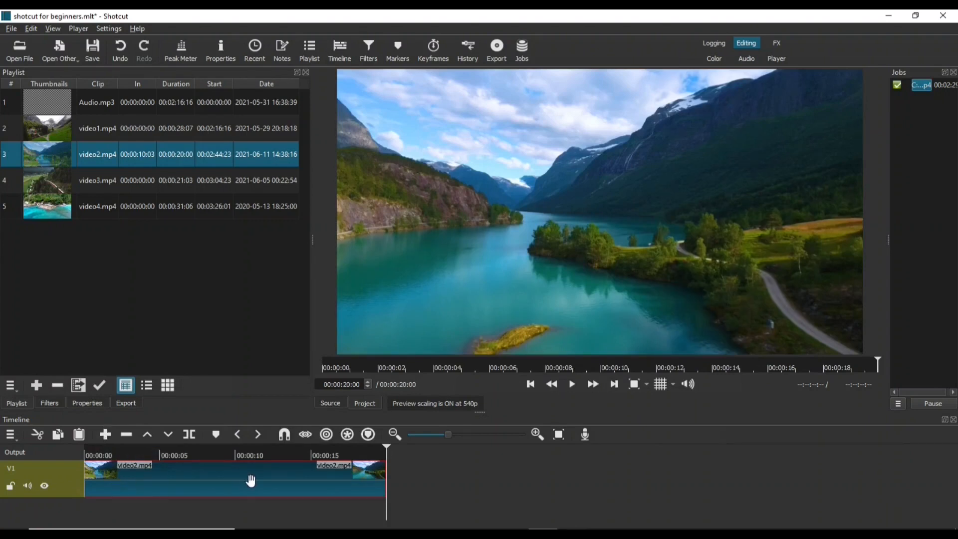
- Play the timeline from its beginning through the end of the video2.mp4 clip
left_click_drag(388, 445, 74, 448)
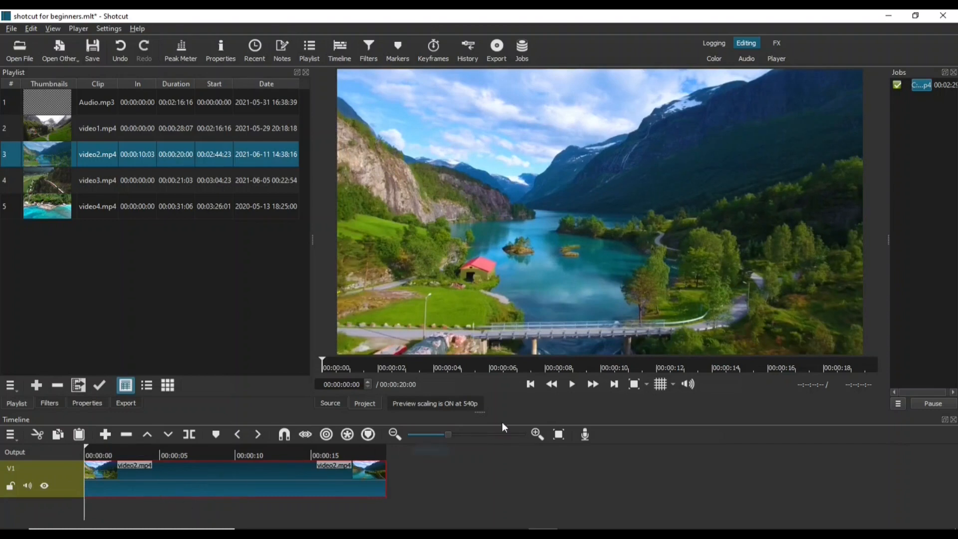
left_click(575, 384)
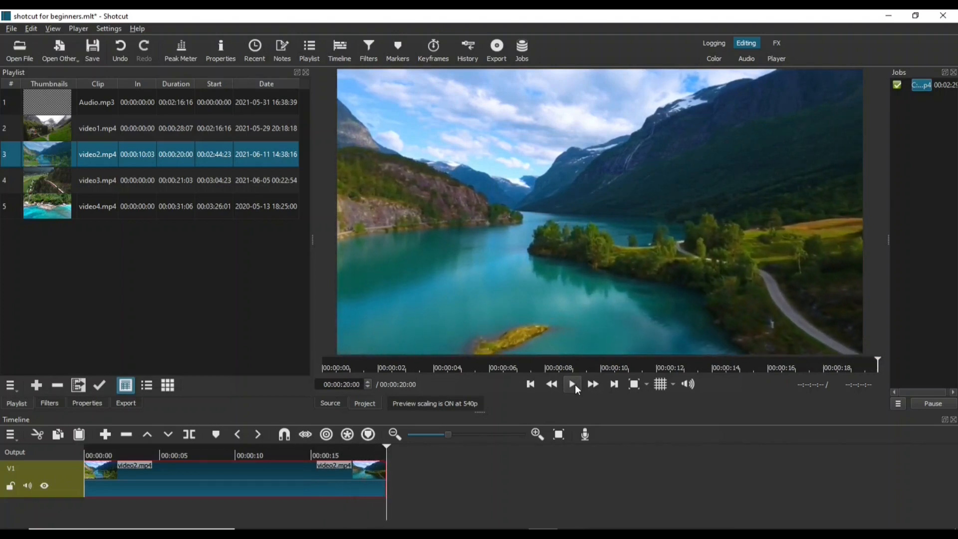
left_click_drag(344, 385, 345, 385)
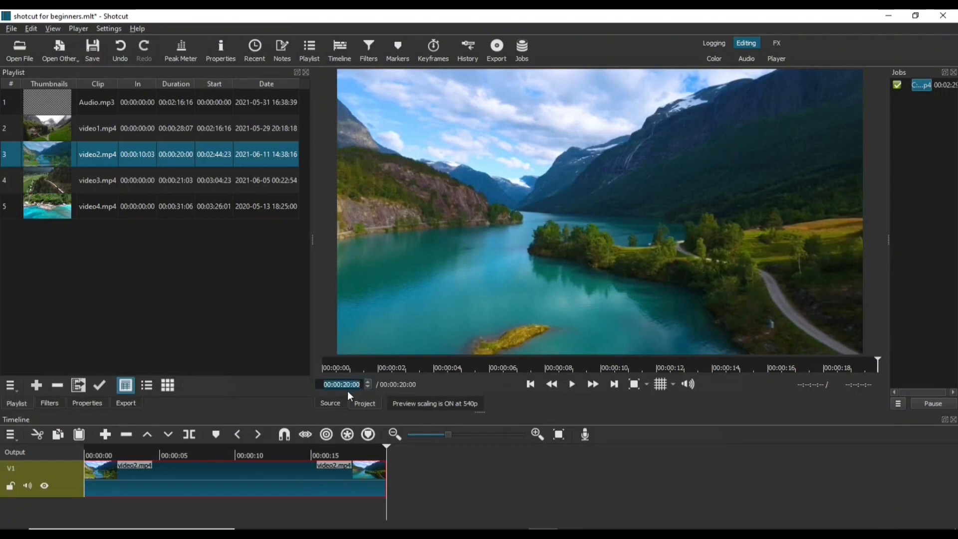
- Jump the playhead between the start and end of the timeline, finishing at the start
left_click(387, 450)
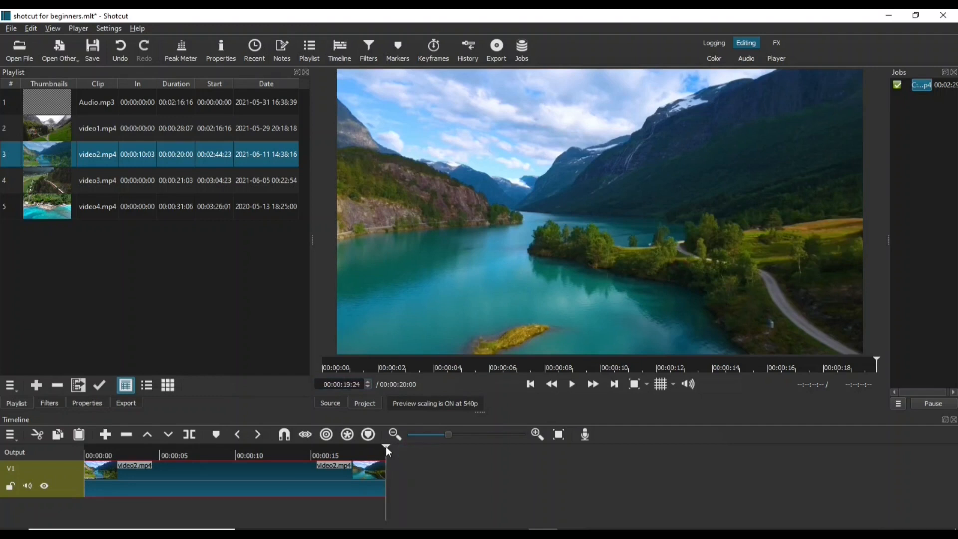
key("Home")
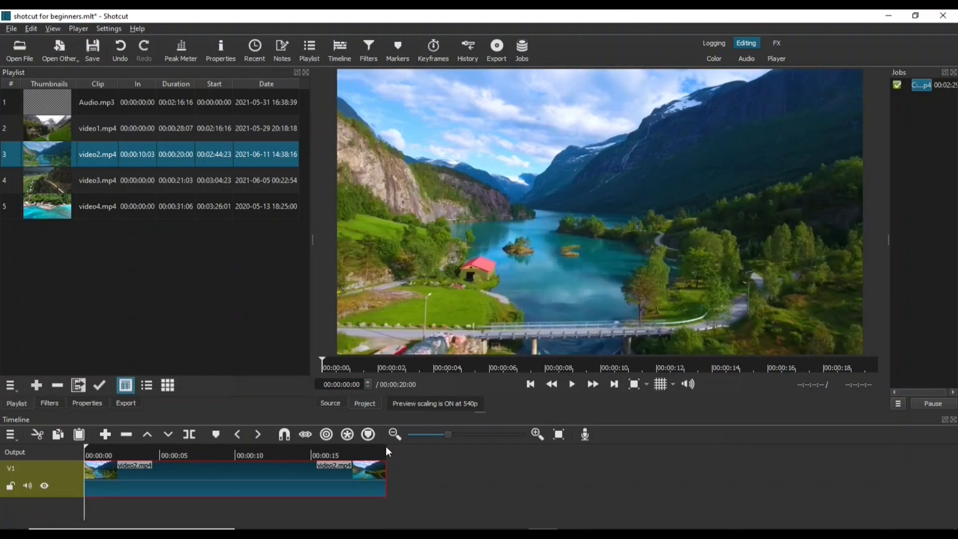
key("End")
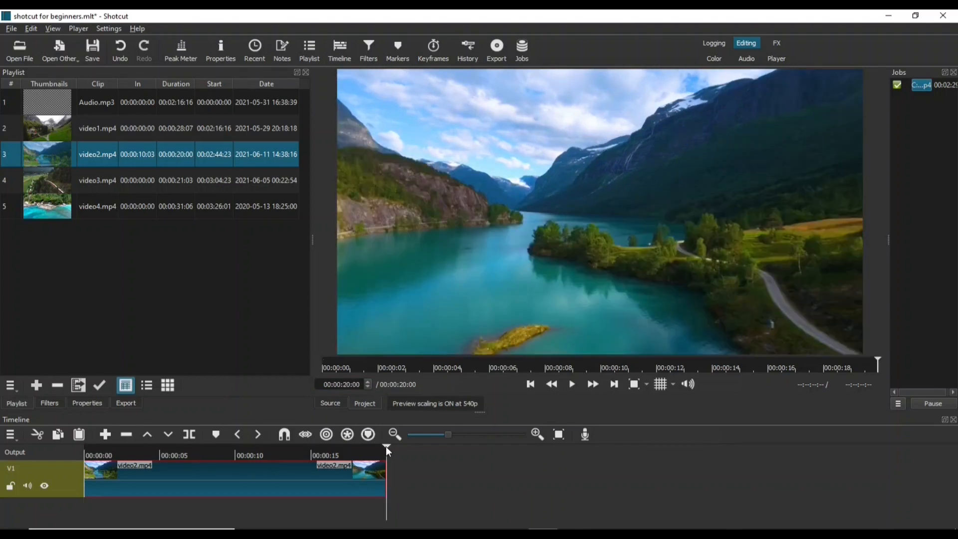
key("Home")
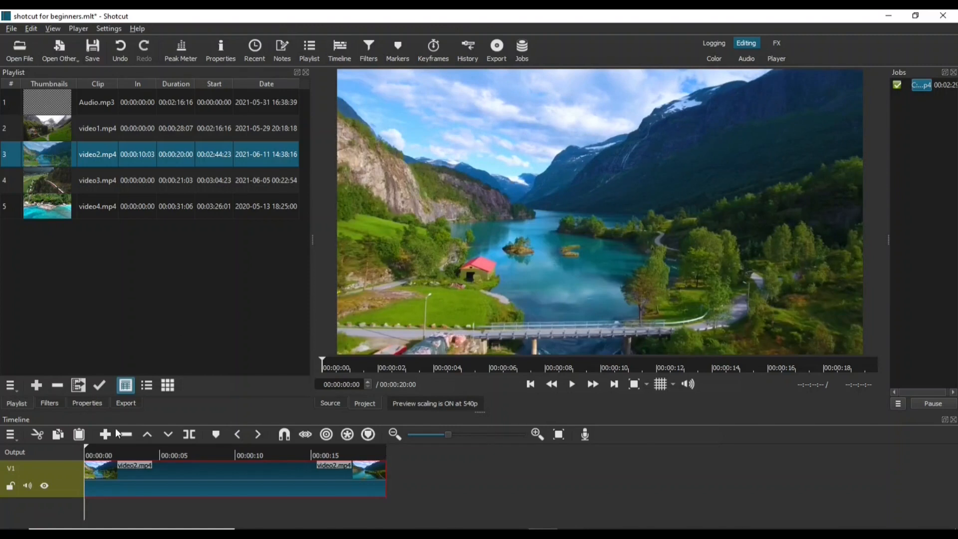
- Move the playhead to 00:00:05:00 and preview the clip from there, pausing and resuming playback
left_click_drag(87, 447, 160, 442)
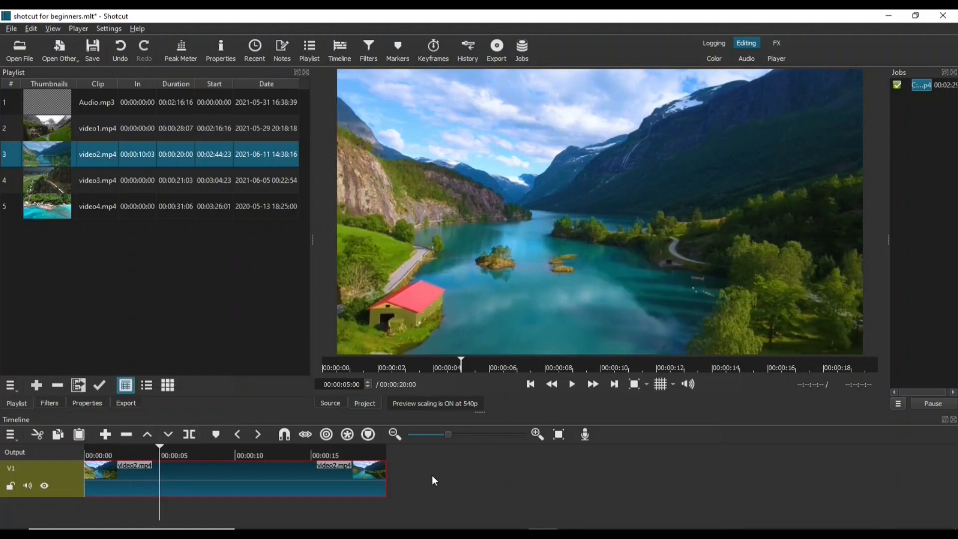
key("space")
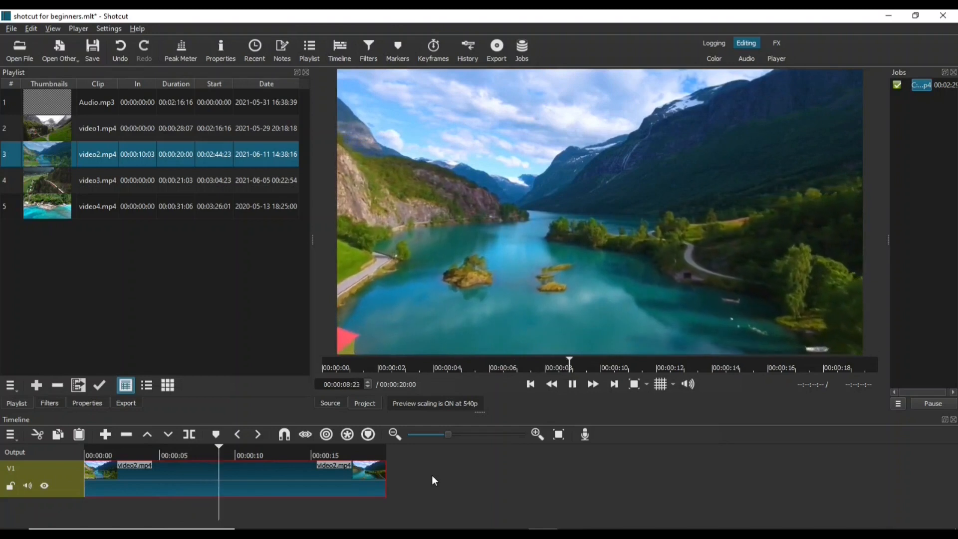
key("space")
key("space")
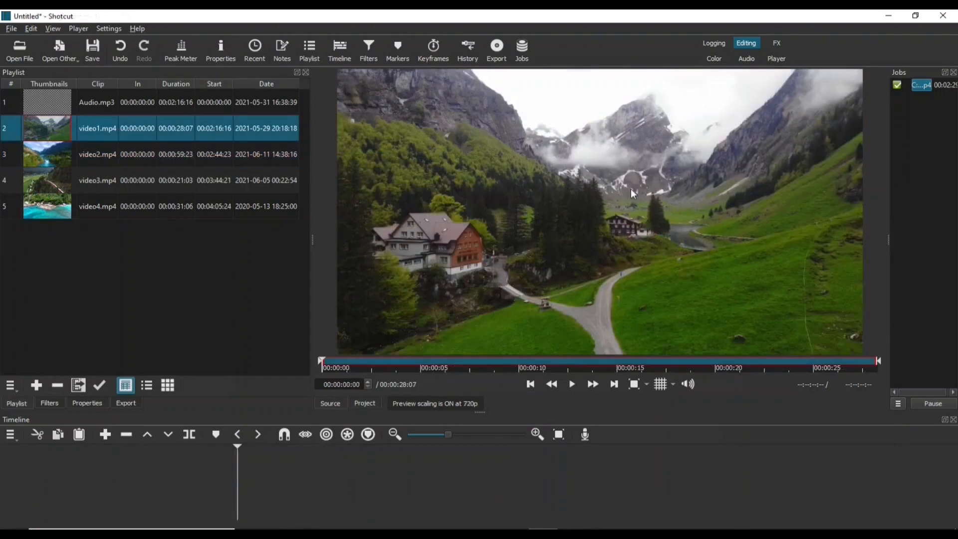
- Place video1.mp4 on the empty timeline and split it at 00:00:05:05
left_click_drag(56, 128, 118, 466)
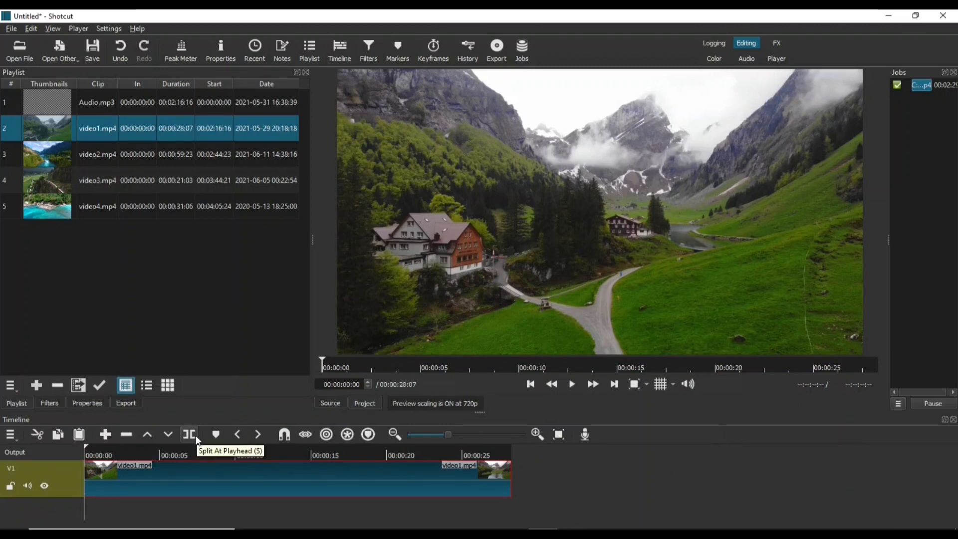
left_click(578, 385)
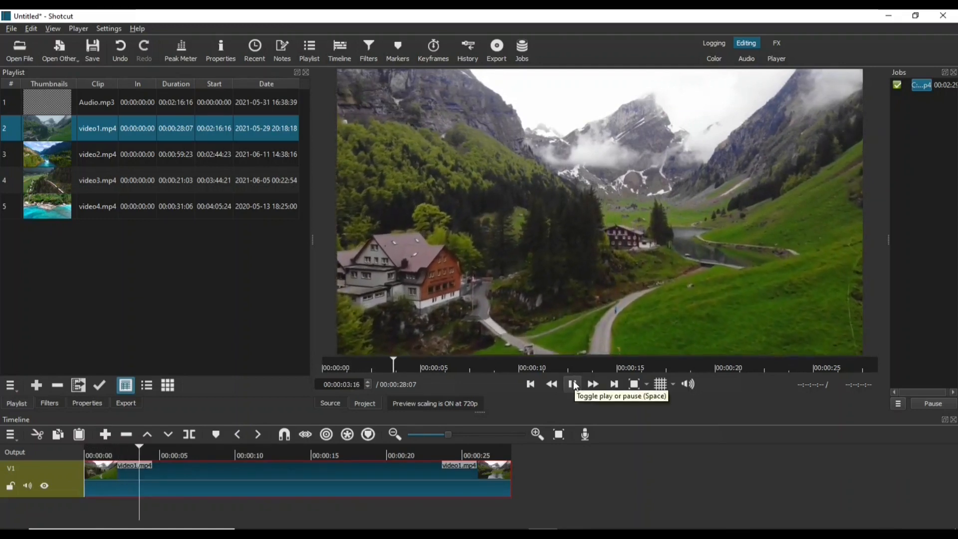
left_click(574, 382)
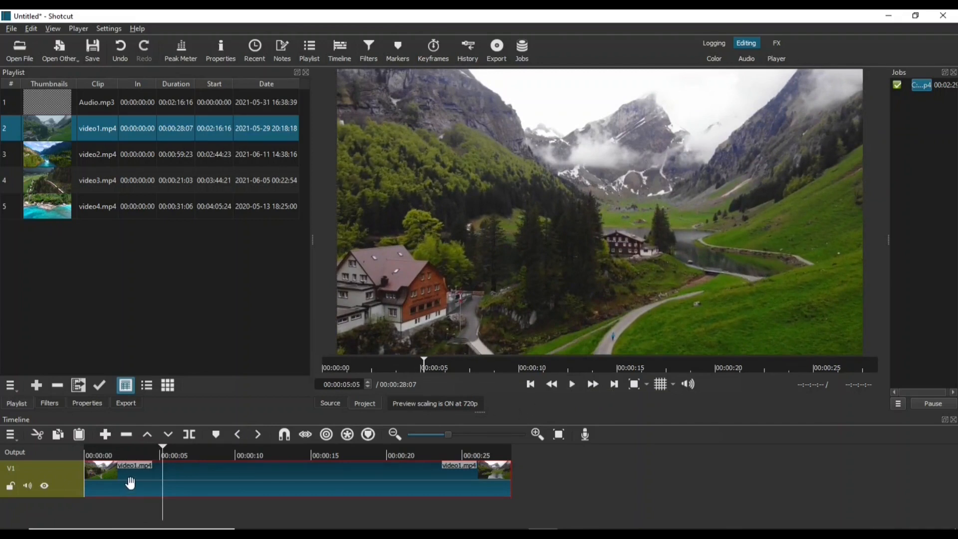
left_click(187, 439)
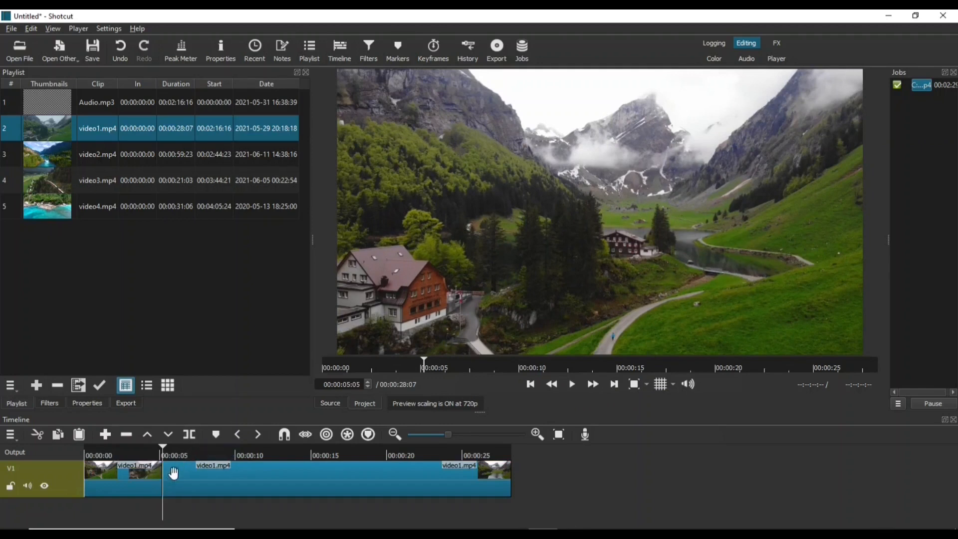
- Play onward to 00:00:09:22 and split the second video1.mp4 segment there
left_click(574, 382)
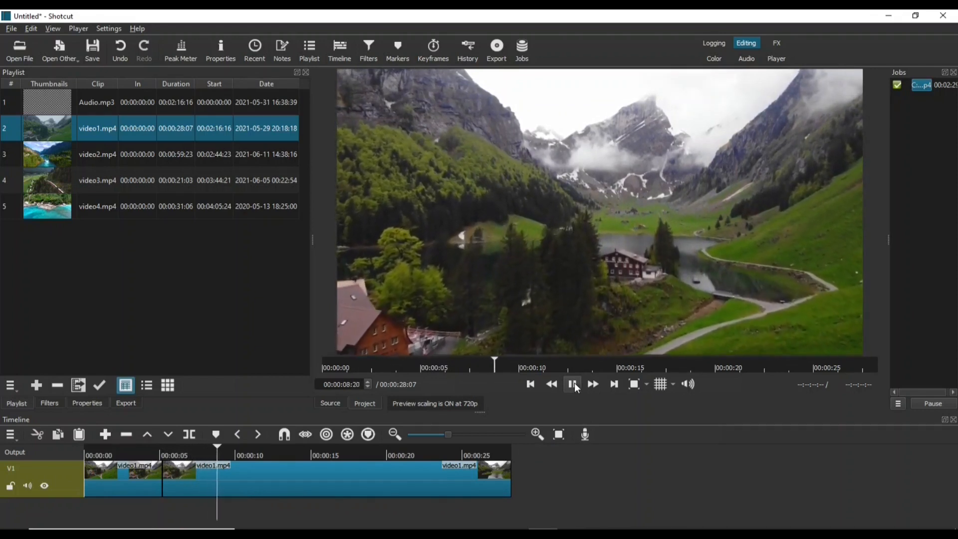
left_click(574, 383)
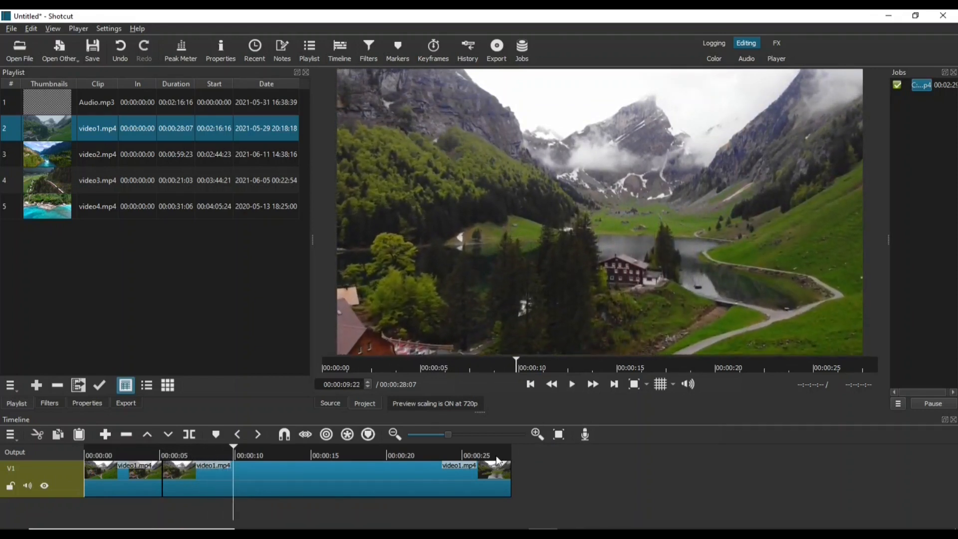
left_click(198, 482)
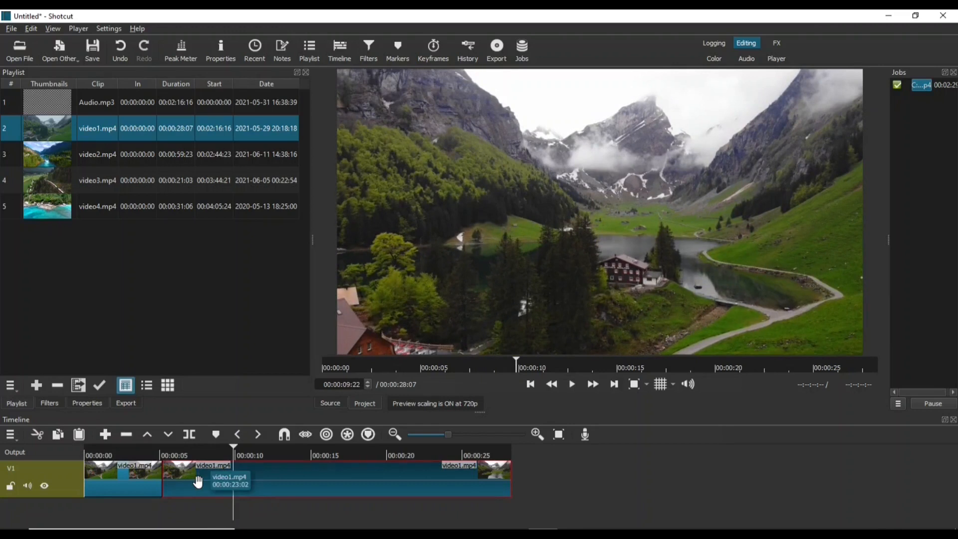
left_click(192, 432)
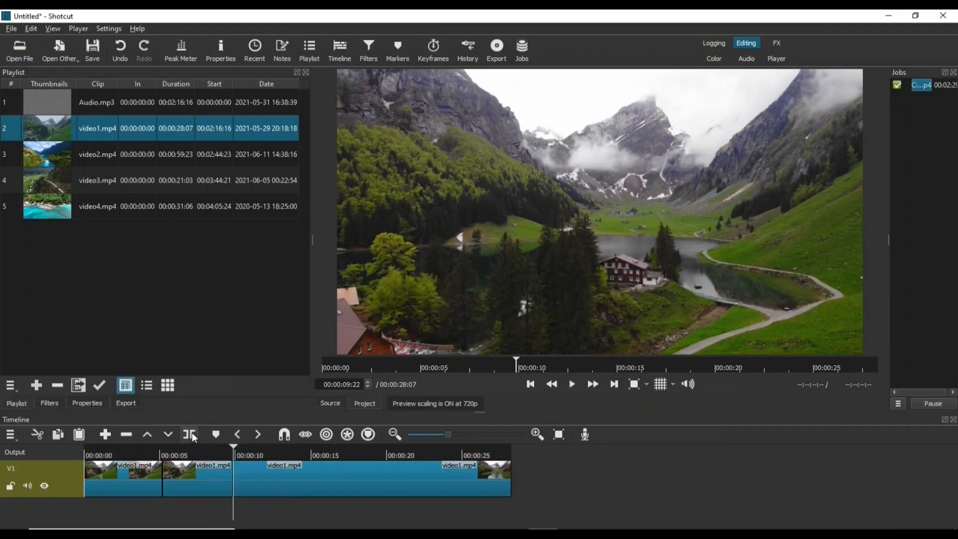
- Delete the middle video1.mp4 segment, leaving a gap, and move the last segment back against the first
left_click(204, 481)
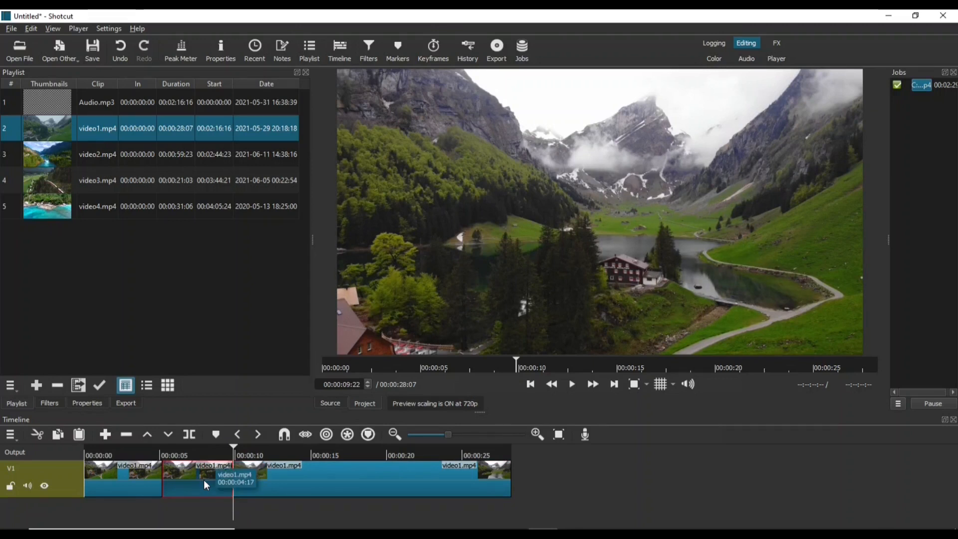
key("Delete")
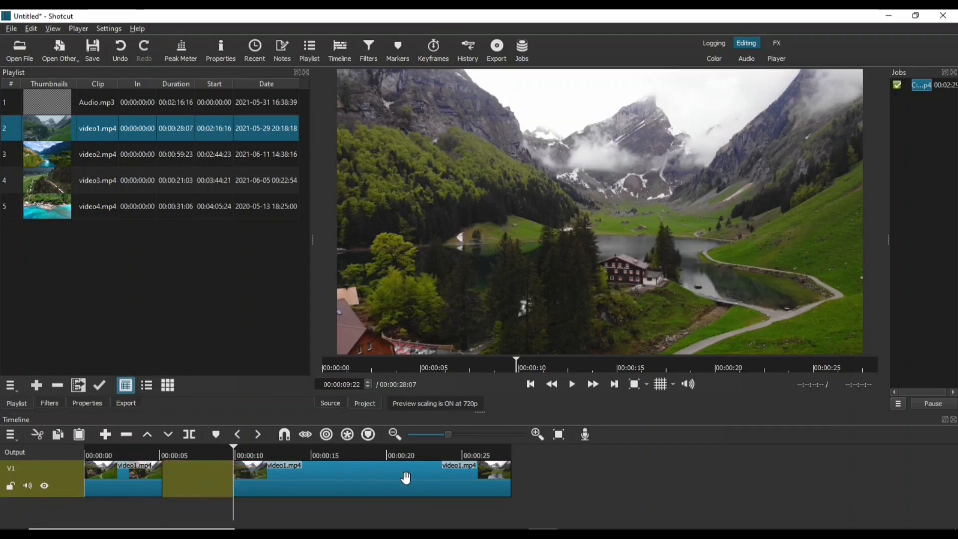
left_click_drag(406, 478, 330, 483)
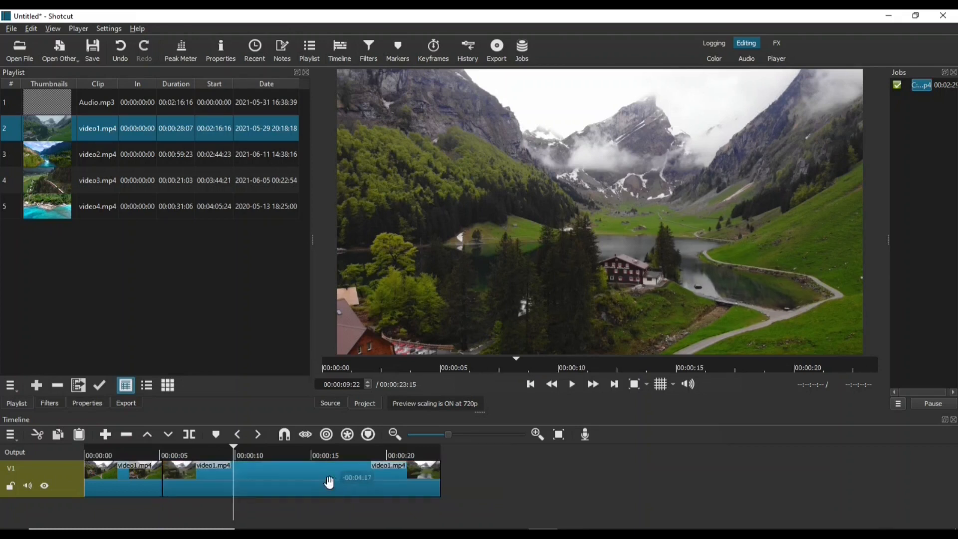
- Play the edited timeline from the start to 00:00:12:05 and split the second segment there
left_click(235, 447)
left_click(237, 448)
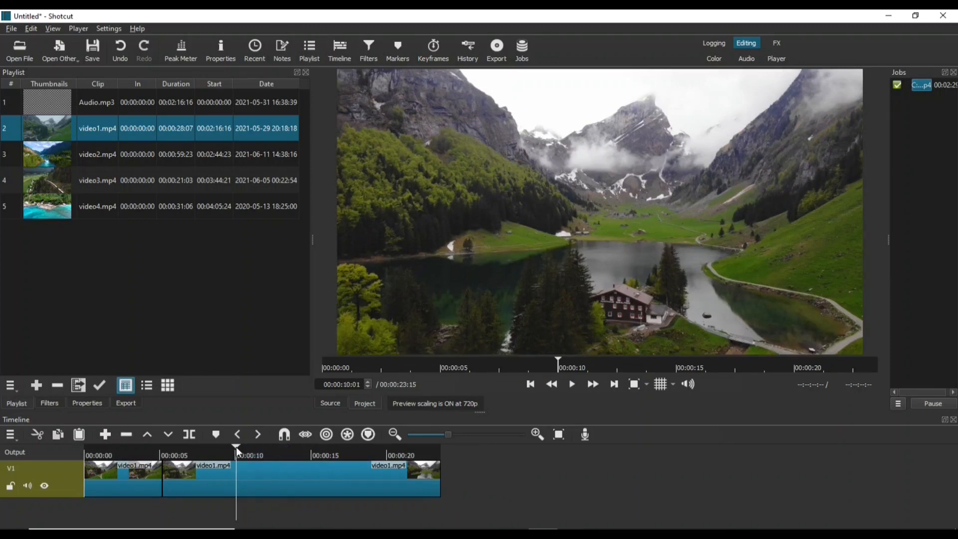
key("Home")
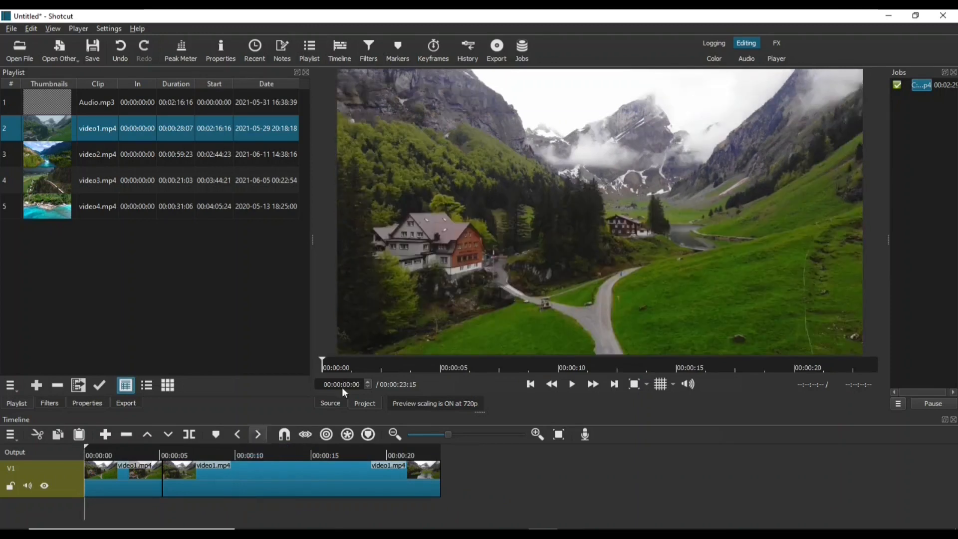
left_click(573, 385)
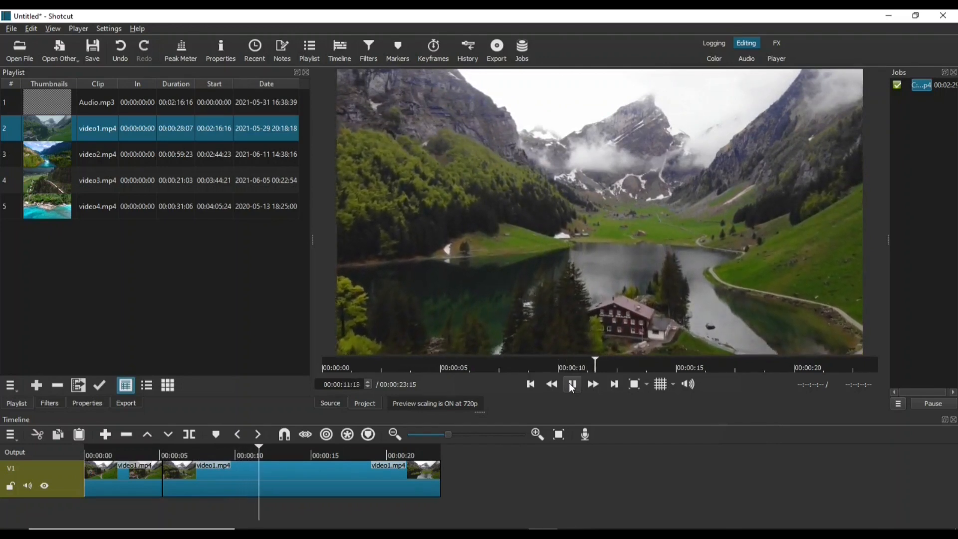
left_click(572, 385)
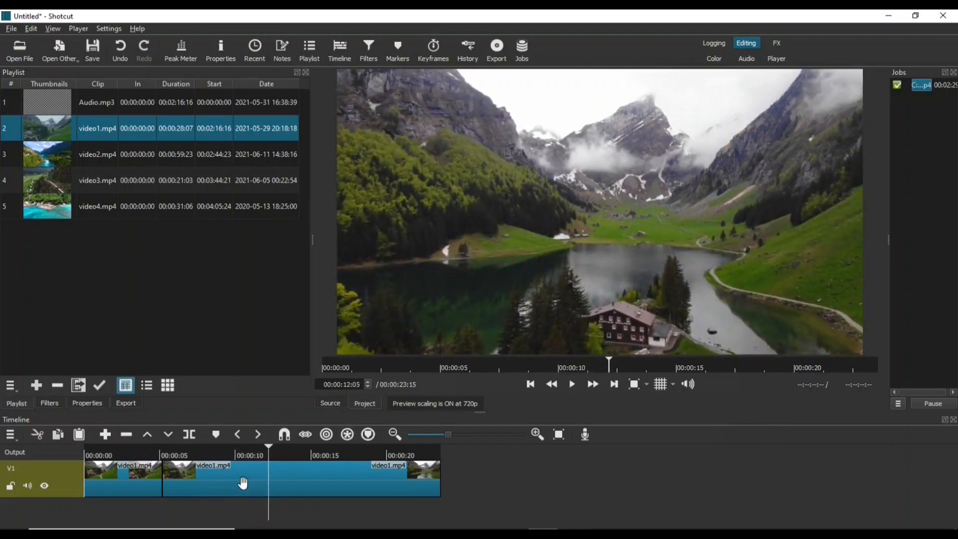
left_click(190, 435)
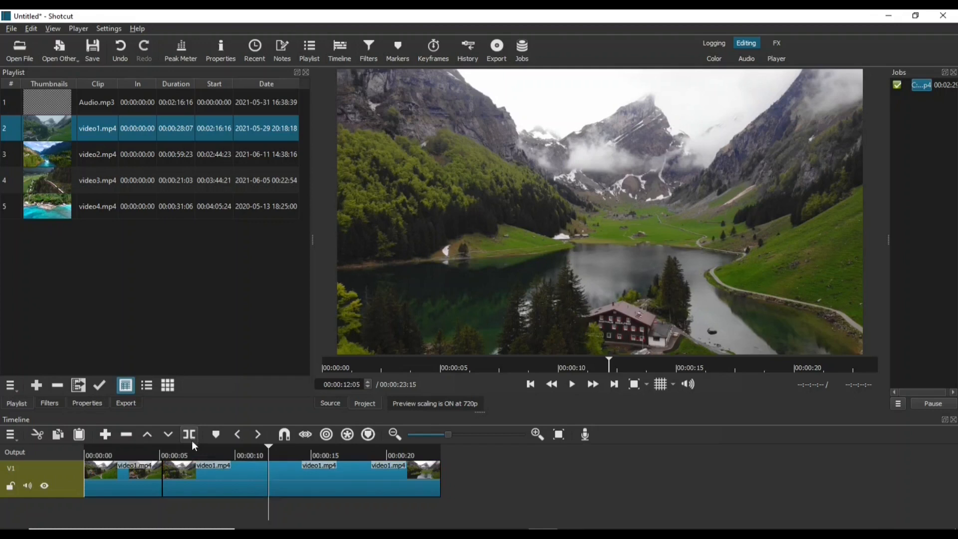
- Split the last video1.mp4 segment at 00:00:18:01 and select the piece after the cut
left_click(578, 383)
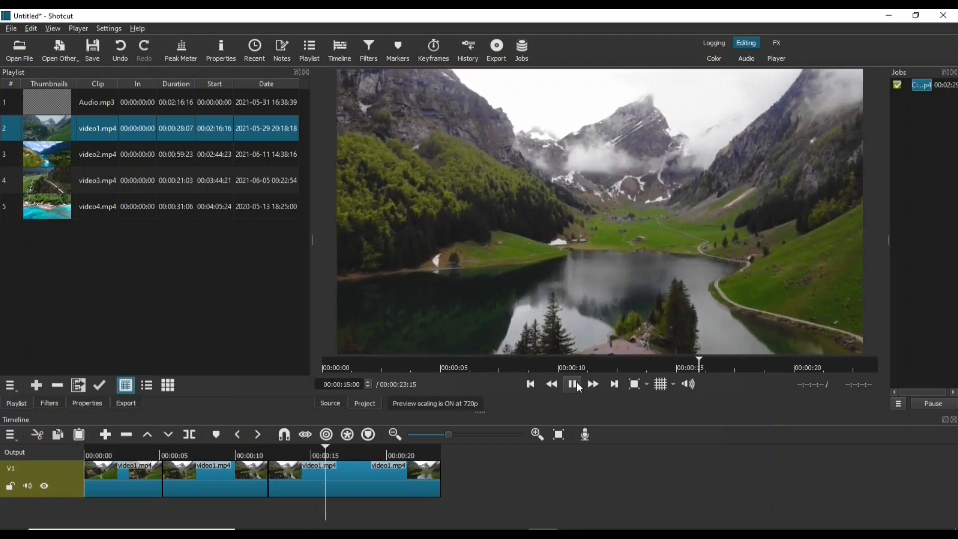
left_click(577, 383)
left_click(316, 484)
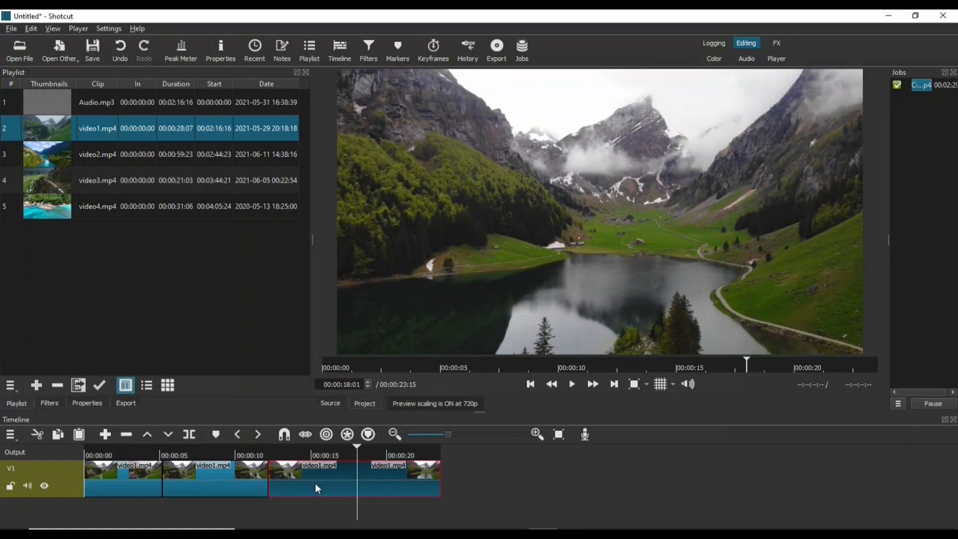
left_click(189, 435)
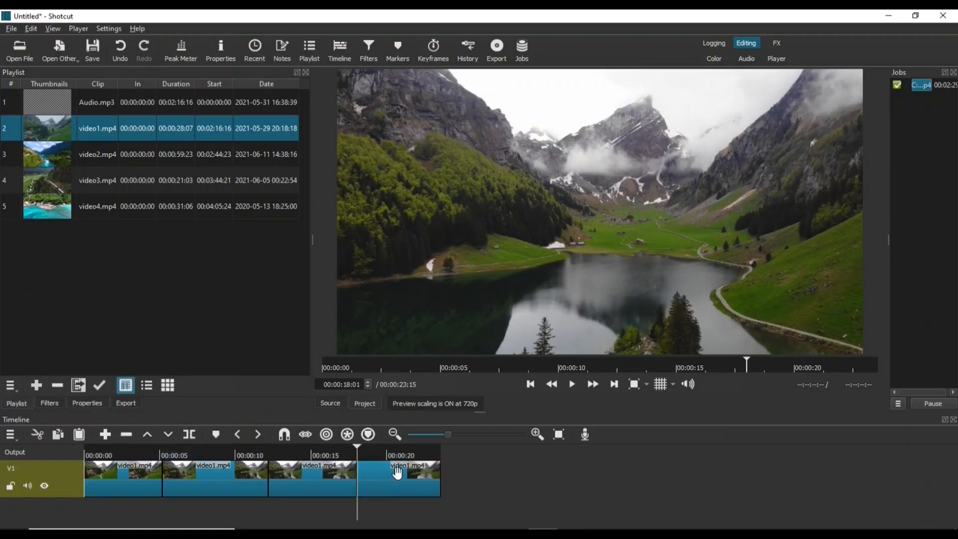
left_click(399, 477)
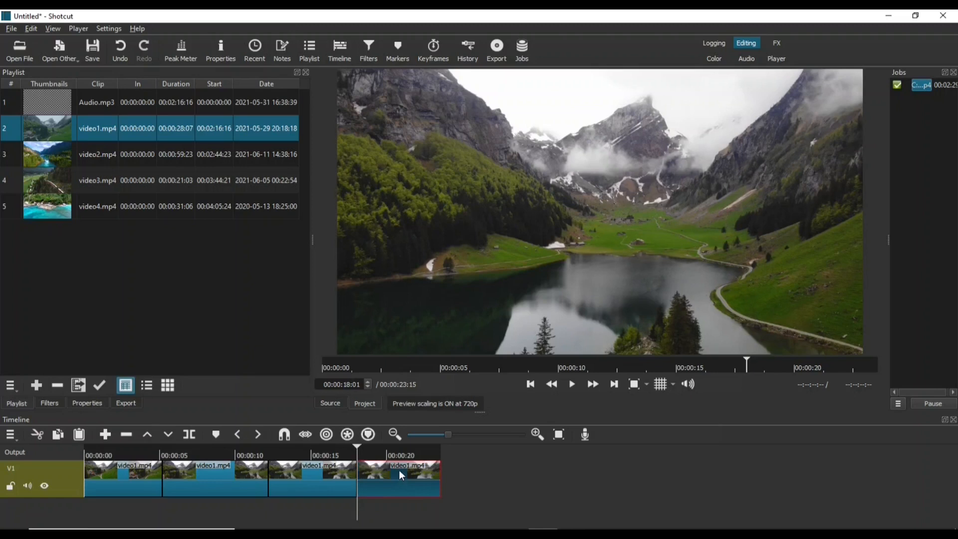
- Delete the last video1.mp4 segment and play the remaining timeline from the start to 00:00:10:18
key("Delete")
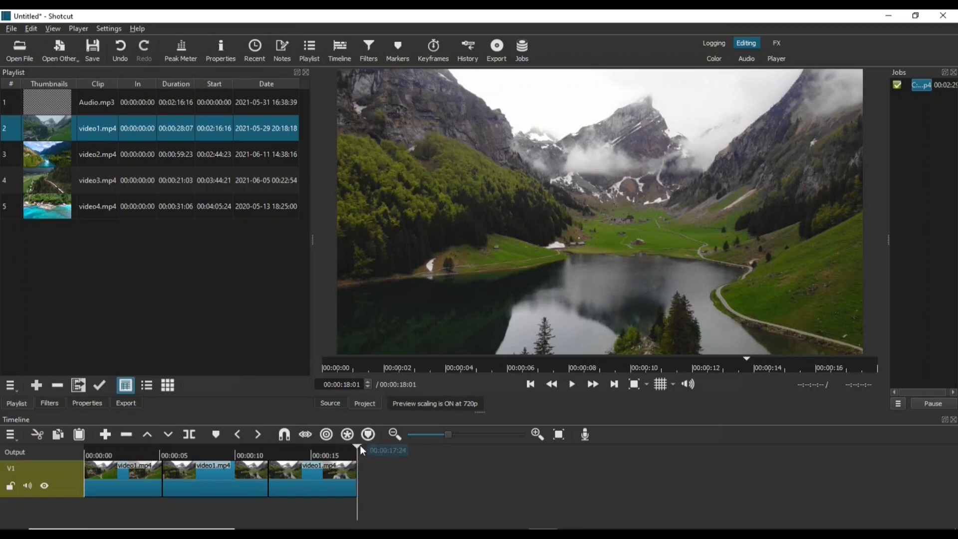
key("Home")
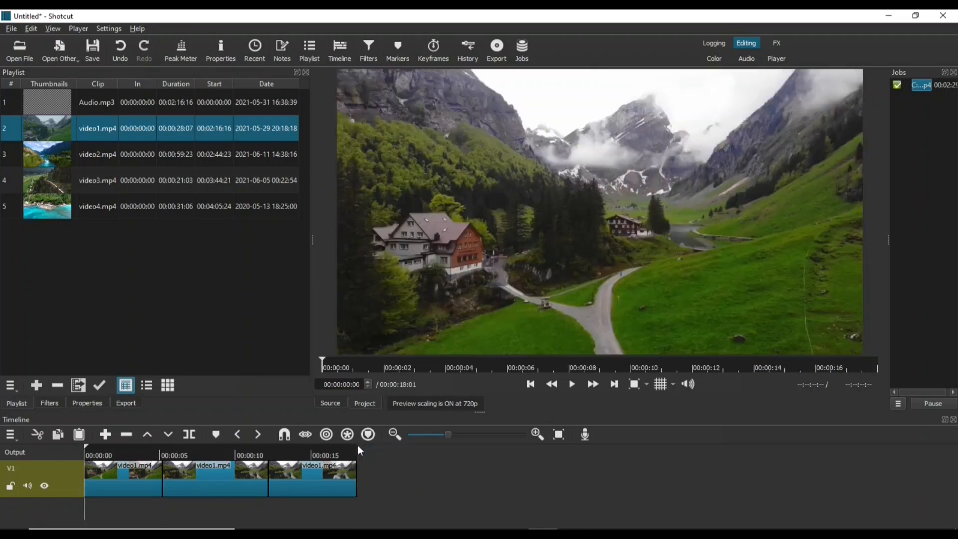
left_click(577, 384)
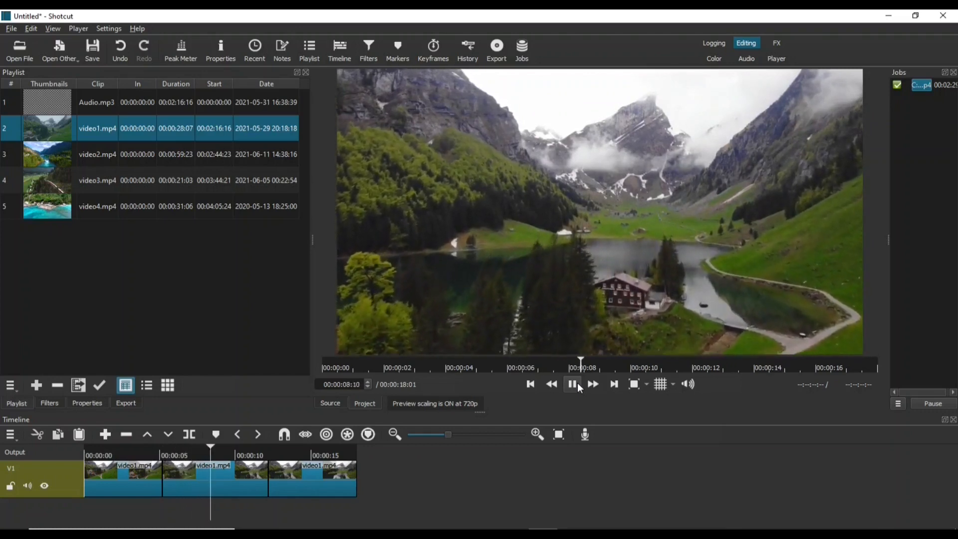
left_click(579, 384)
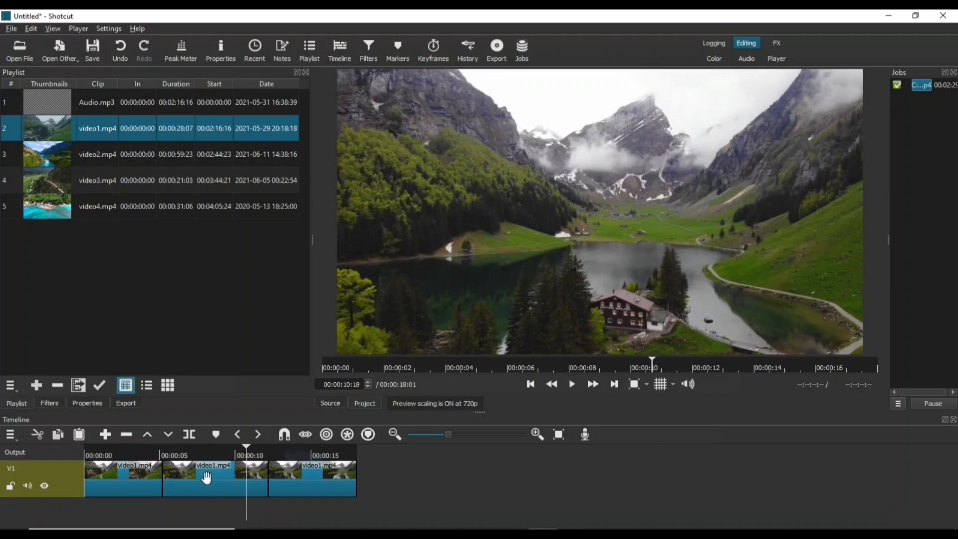
- Overlap the three video1.mp4 segments by about one second each to create crossfade transitions, and play the timeline from the start
left_click_drag(221, 483, 200, 486)
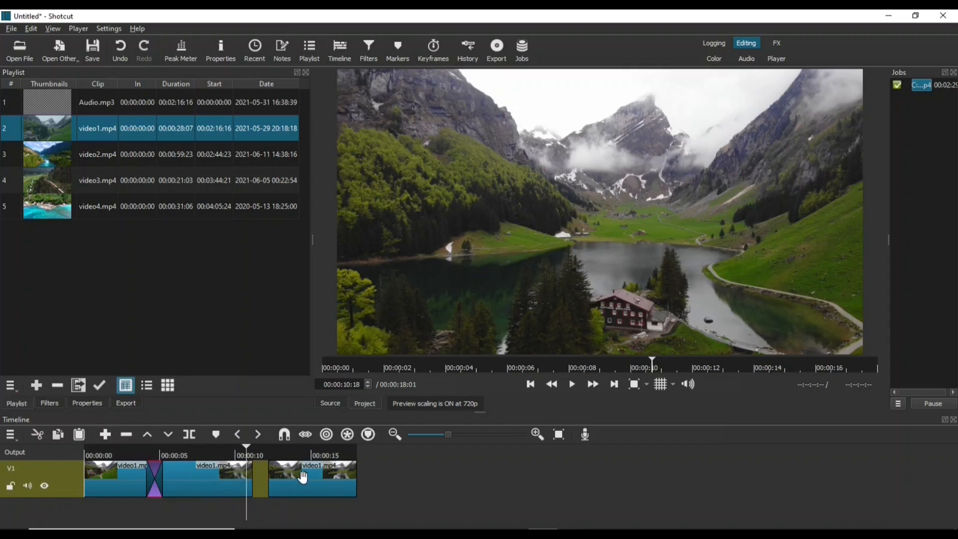
left_click_drag(280, 485, 248, 450)
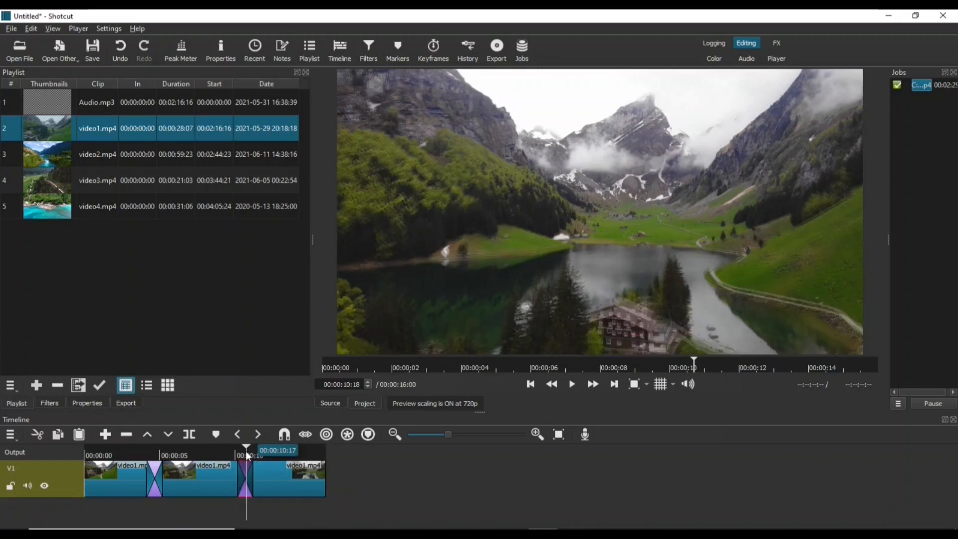
key("Home")
left_click(572, 385)
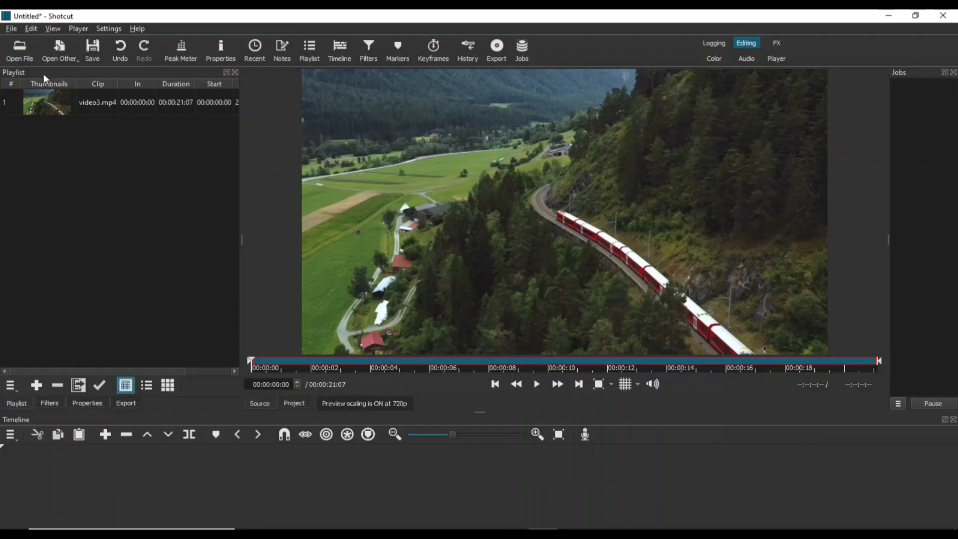
- Open image.jpg, pause its preview, and add it to the playlist below video3.mp4
left_click(11, 61)
left_click(575, 171)
left_click(728, 439)
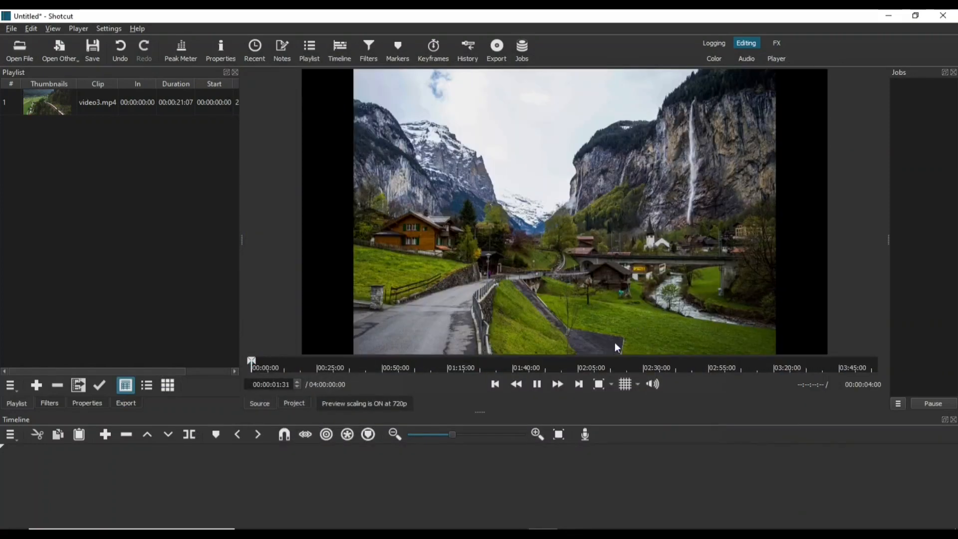
left_click(539, 389)
left_click_drag(480, 219, 25, 130)
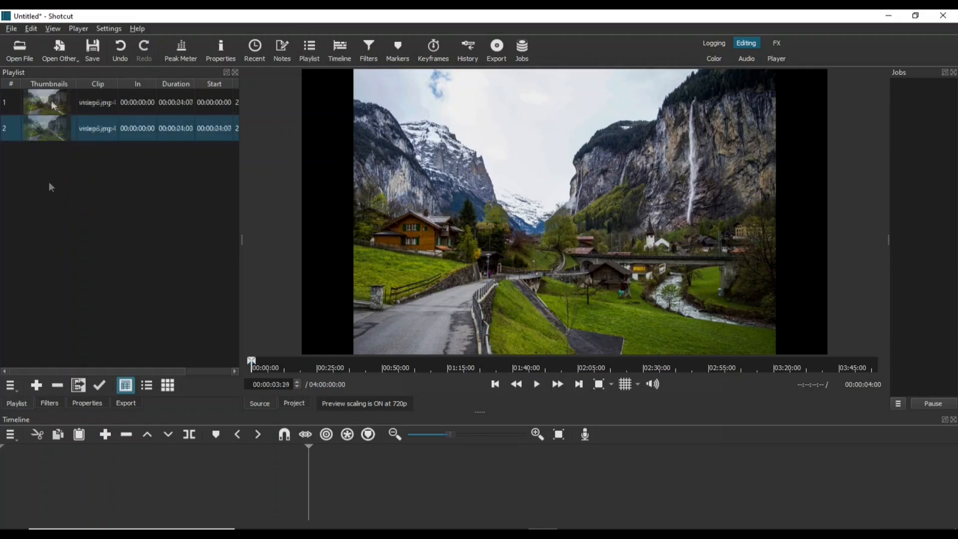
- Add video3.mp4 from the playlist to the start of the timeline
left_click_drag(51, 100, 52, 154)
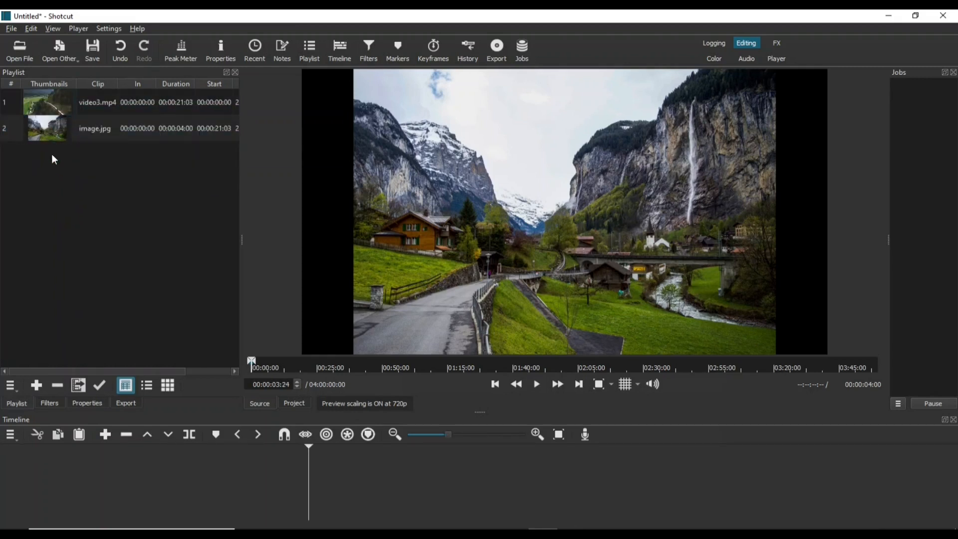
left_click(55, 107)
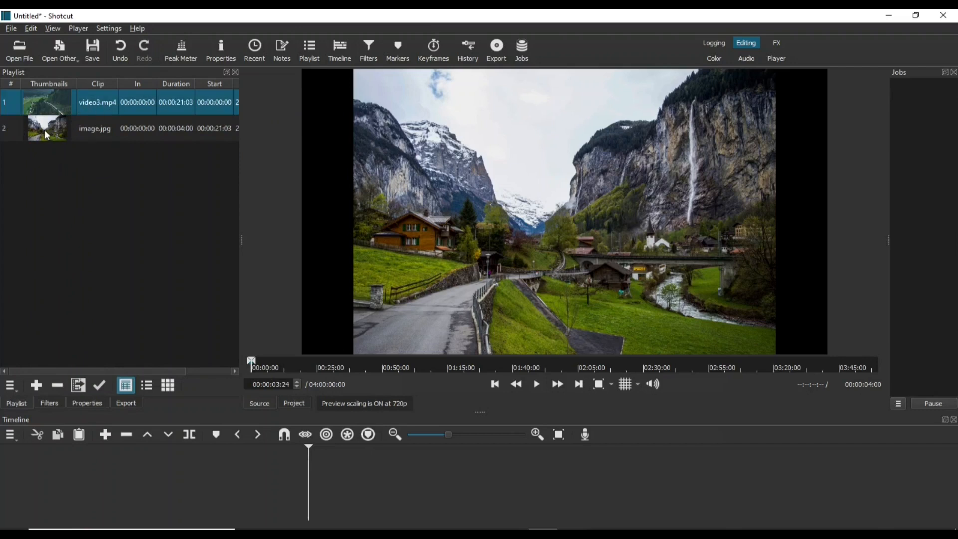
left_click(62, 131)
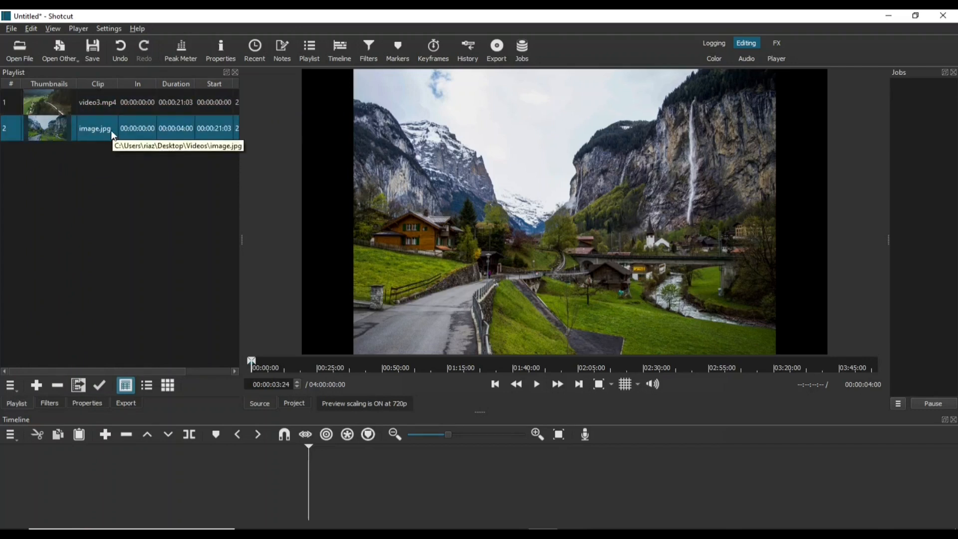
left_click(44, 100)
left_click_drag(44, 101, 116, 460)
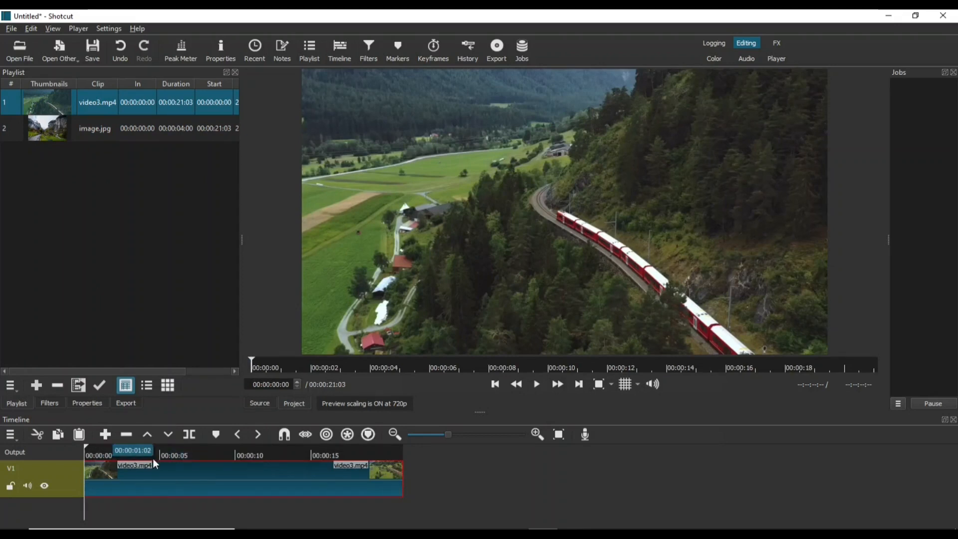
- Trim the end of video3.mp4 to 00:00:10:11 and stretch it back to its full source length, playing the clip after each change
left_click_drag(403, 483, 234, 480)
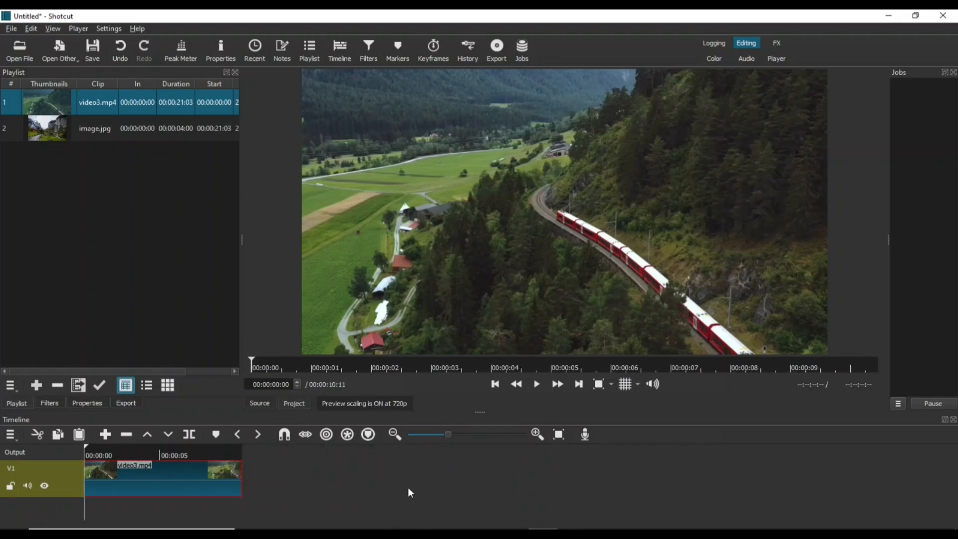
left_click(538, 384)
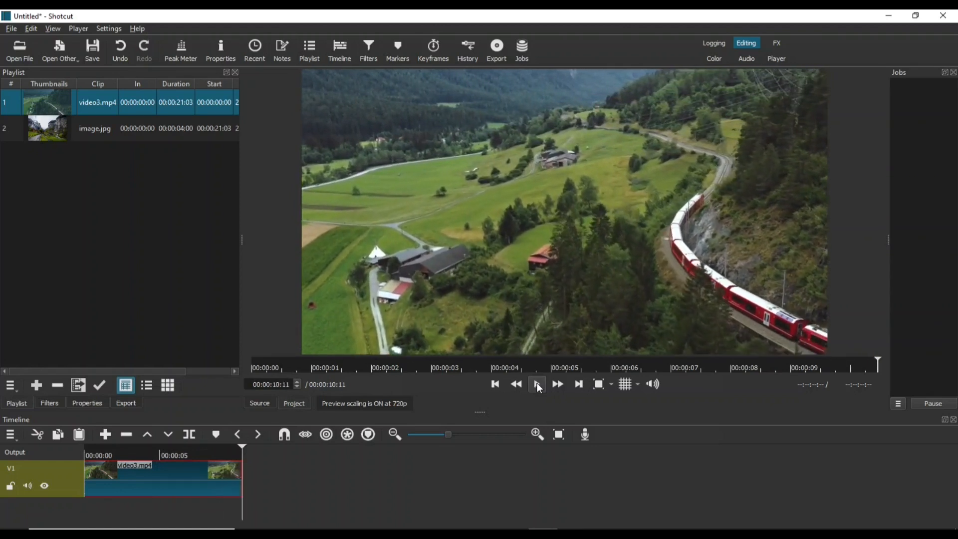
left_click_drag(240, 476, 593, 480)
left_click(540, 389)
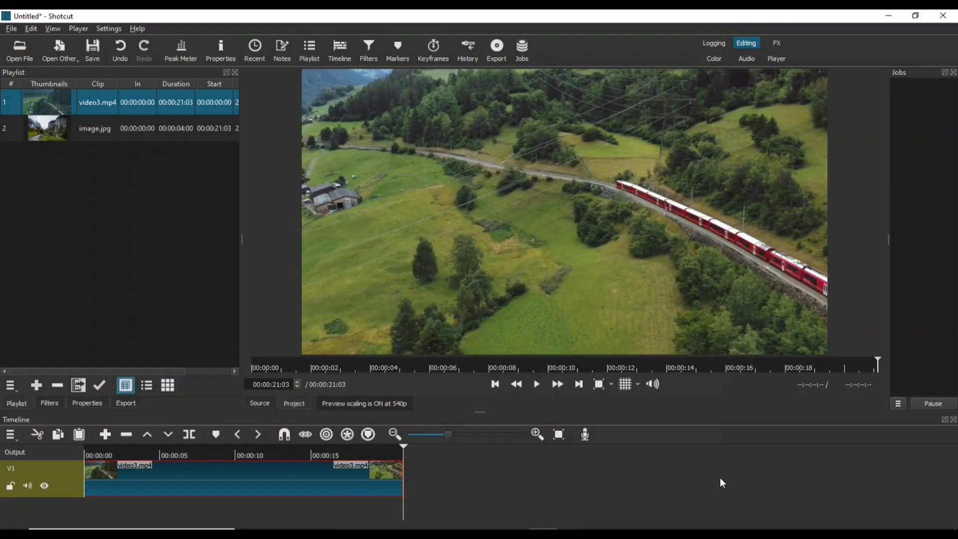
- Add image.jpg to the timeline after video3.mp4 and extend its end to 00:00:47:16, playing it at each length
left_click_drag(47, 128, 599, 459)
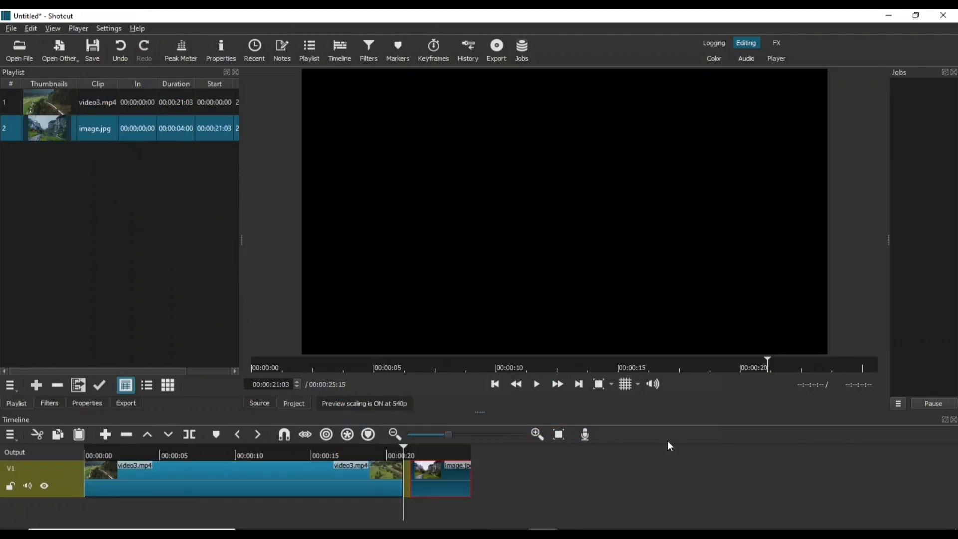
left_click(539, 386)
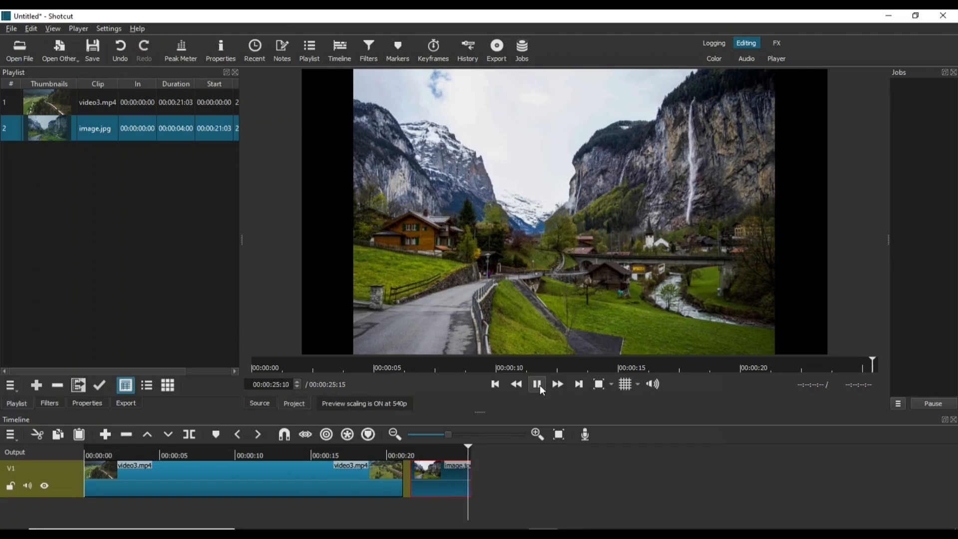
left_click_drag(470, 476, 808, 474)
left_click(538, 385)
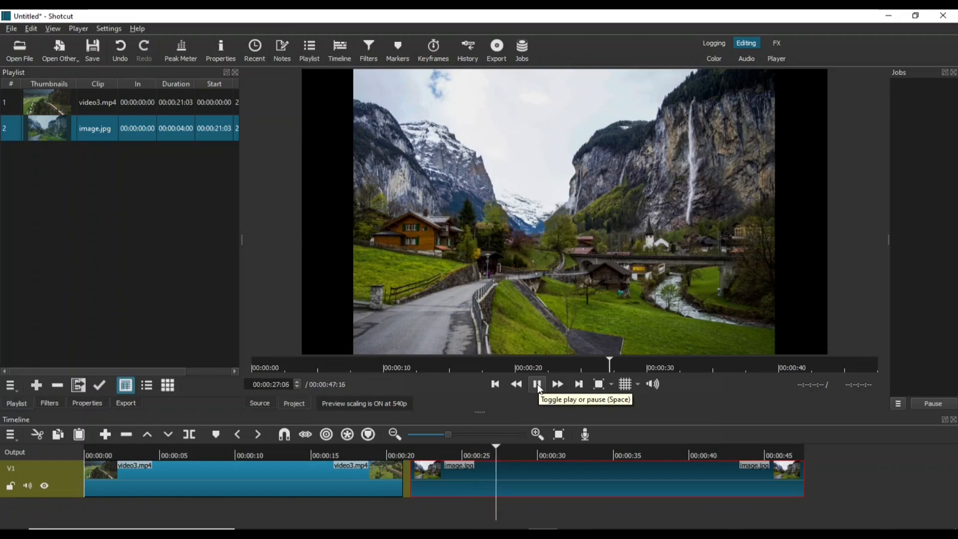